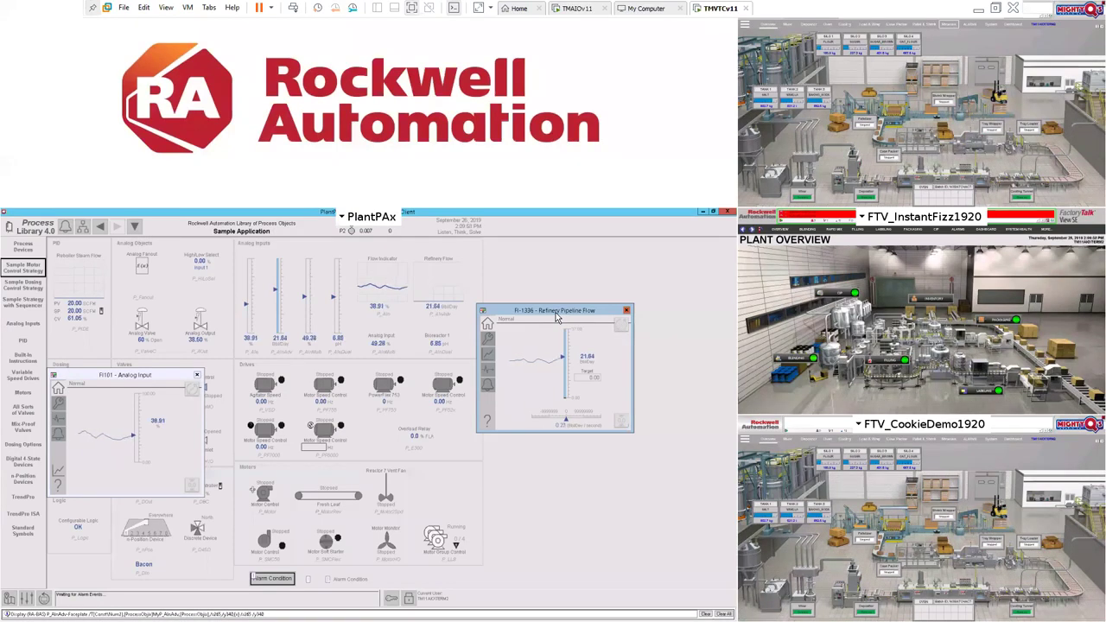
Step: Open ThinManager on the TMAIOv11 virtual machine and review its display servers, including RDS and VNC, and its display clients
click(570, 8)
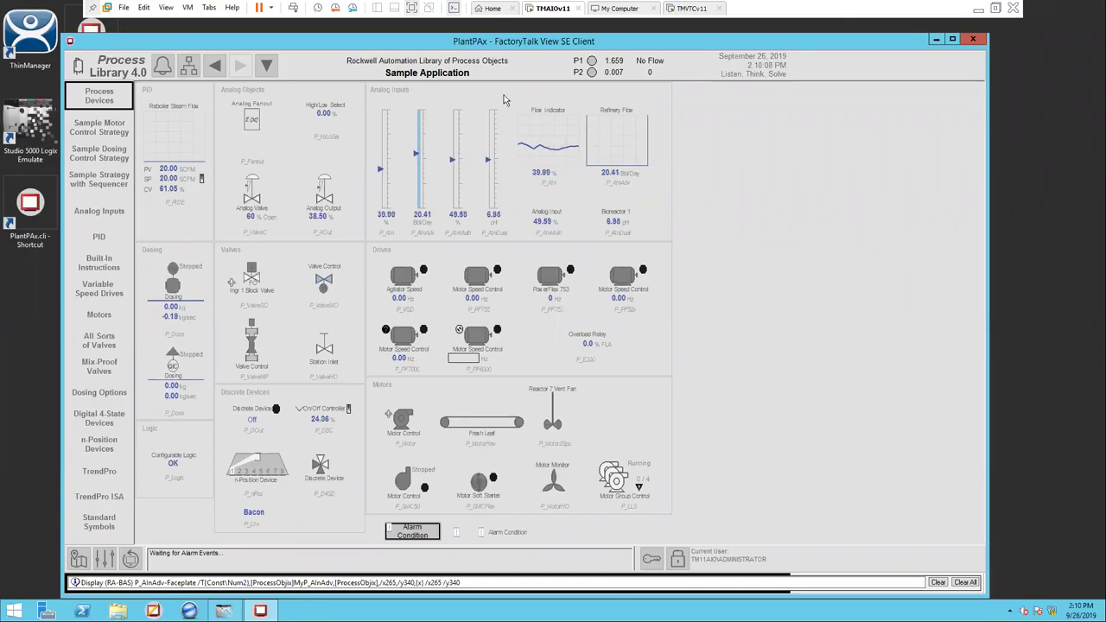
double_click(30, 31)
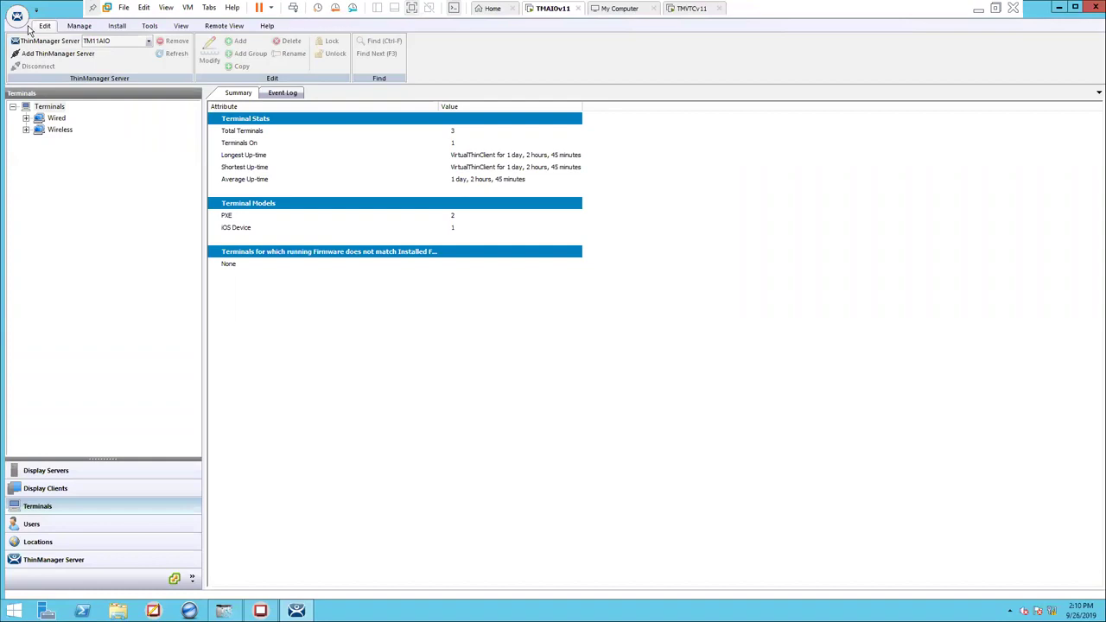
click(77, 476)
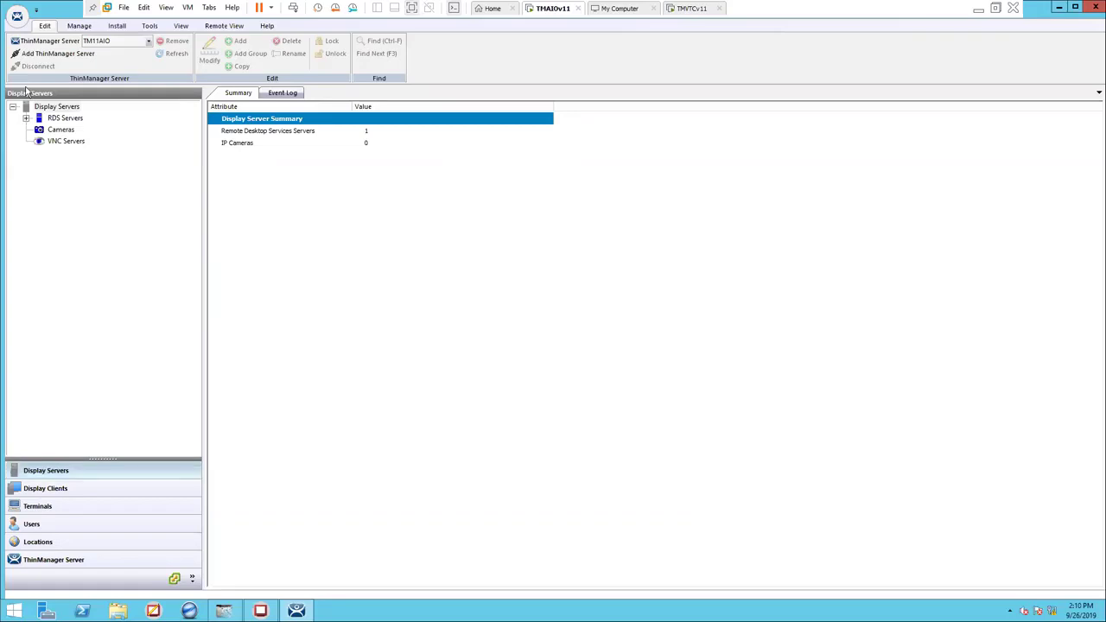
click(27, 119)
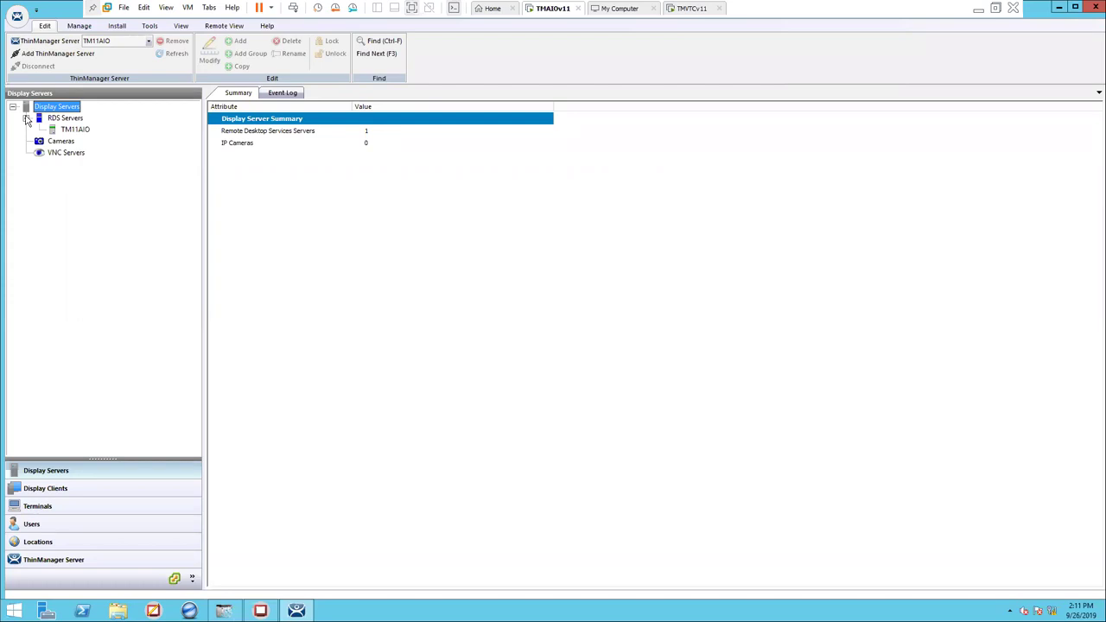
click(67, 155)
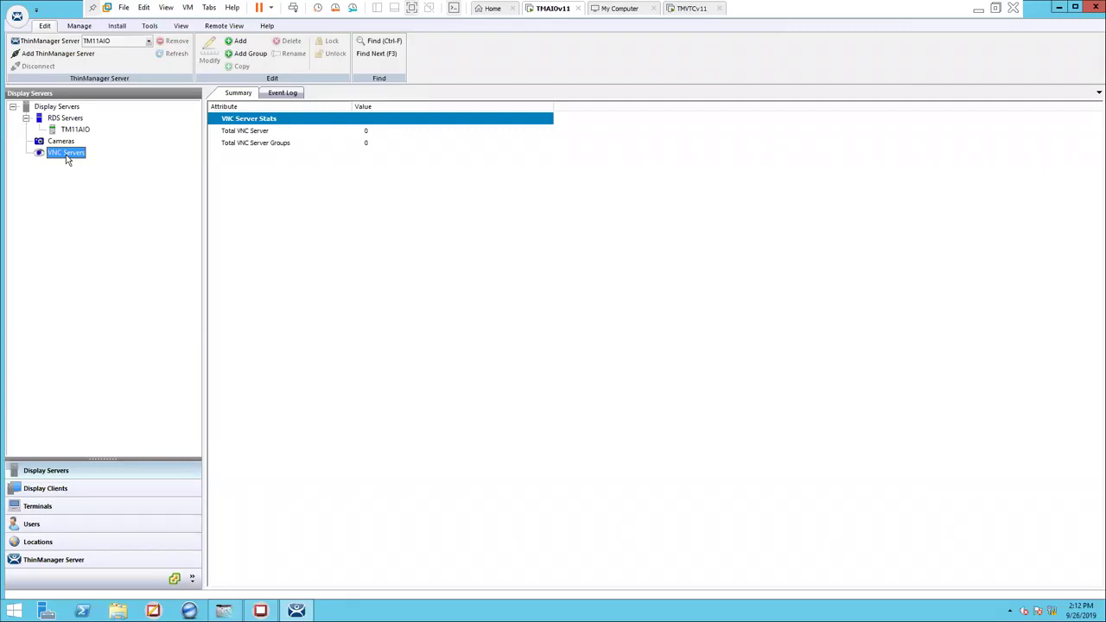
click(52, 489)
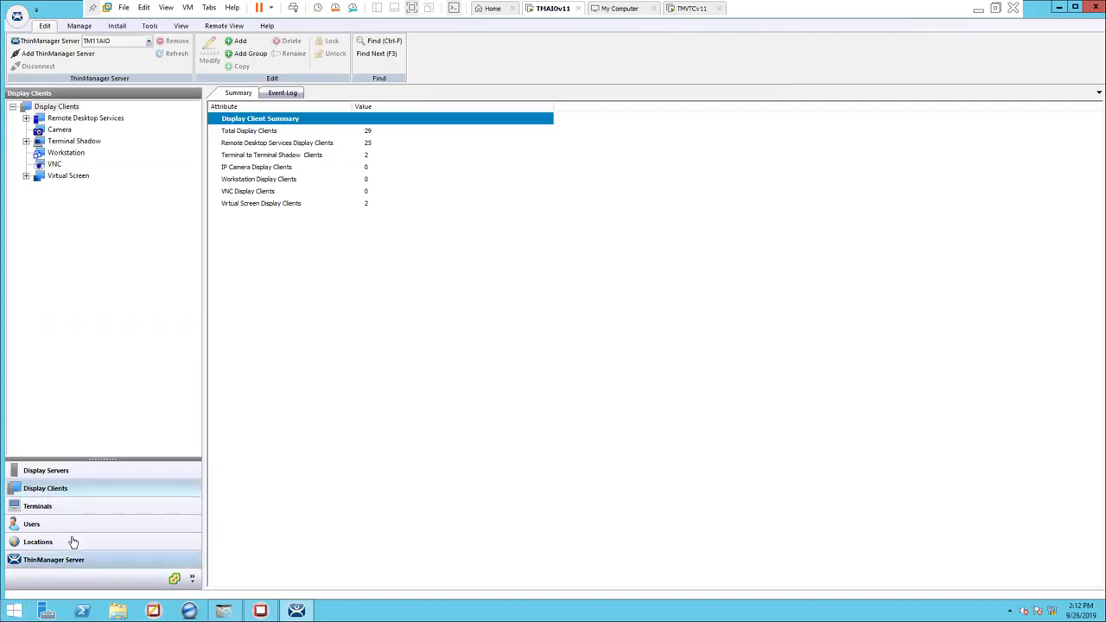
Step: Expand the wired VirtualThinClient terminal down to the virtual screens of its ThinManager11 display client
click(58, 508)
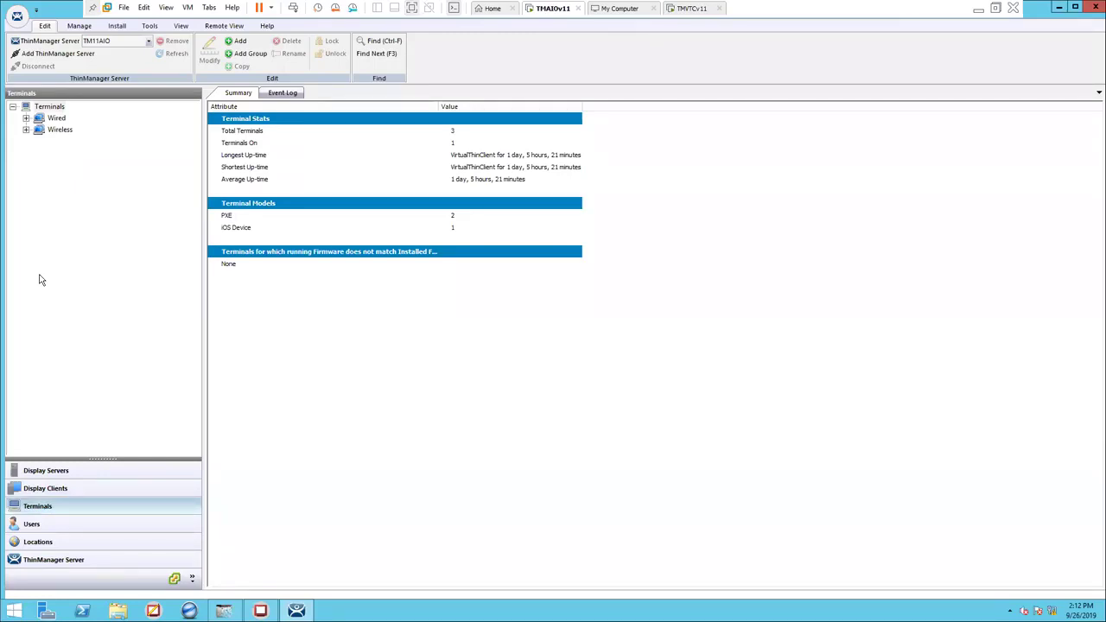
click(25, 118)
click(40, 140)
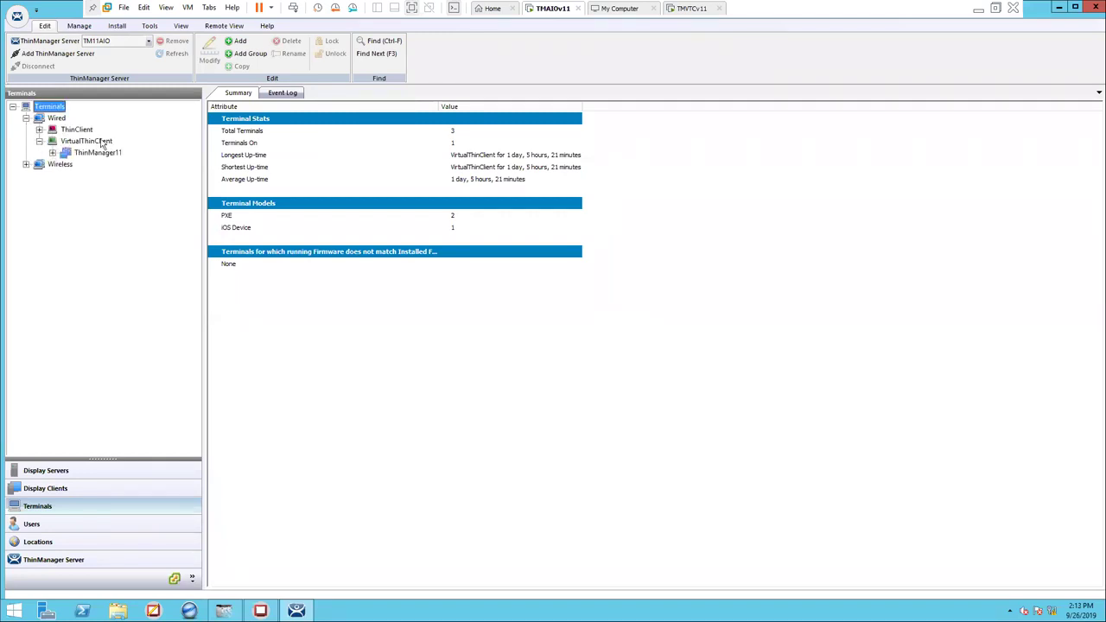
click(101, 144)
click(99, 152)
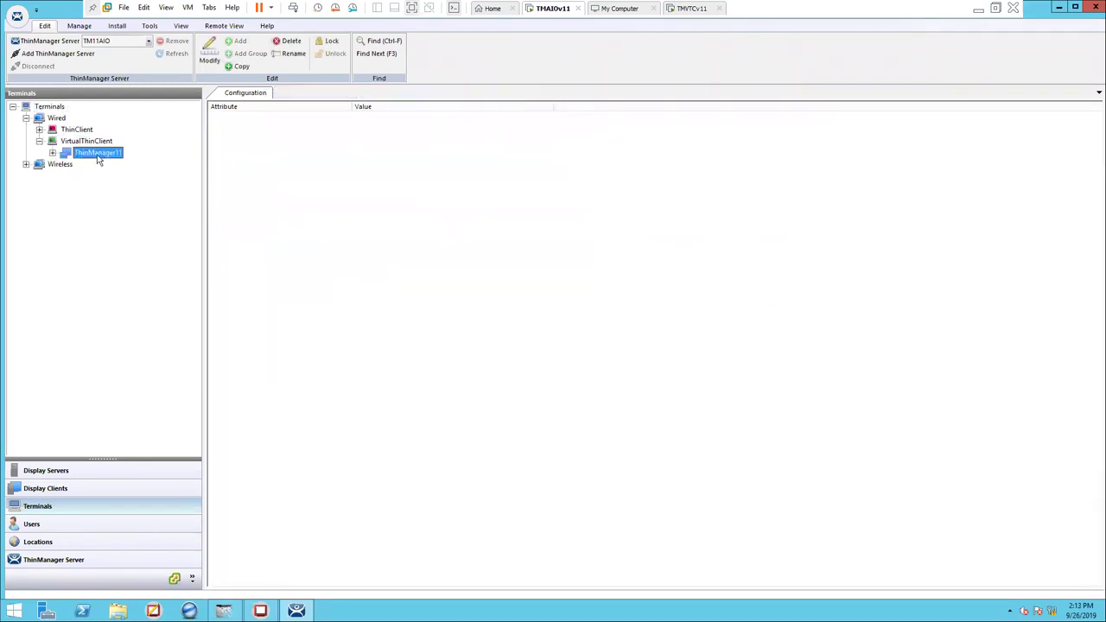
click(53, 153)
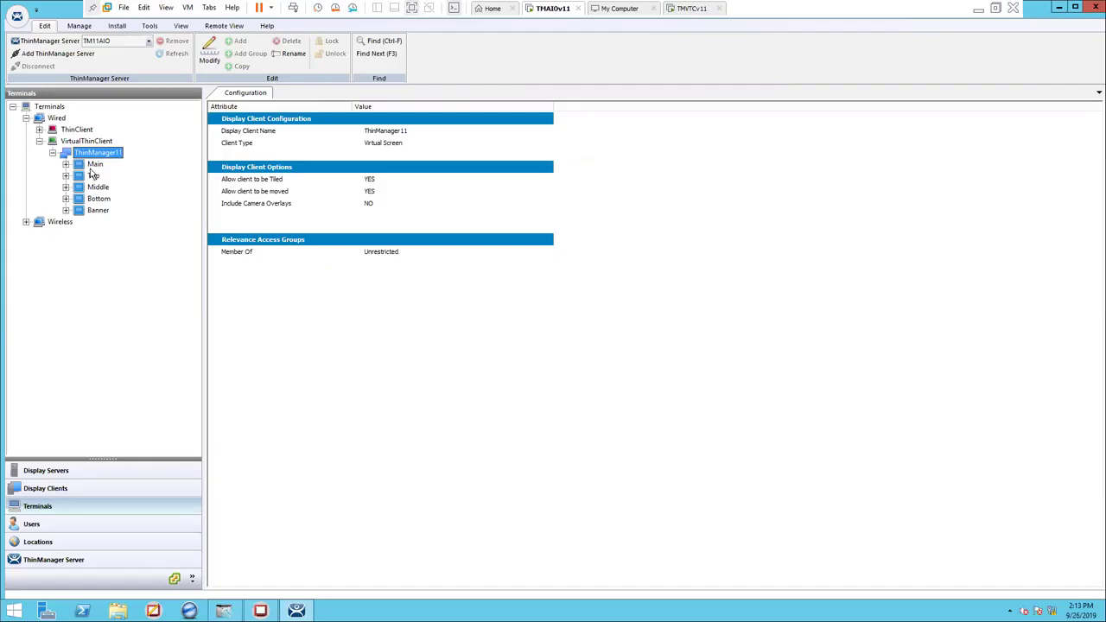
Step: Open the ThinManager11 display client configuration and review its screen layout and the Main, Top, Middle and Bottom virtual screen settings
double_click(81, 153)
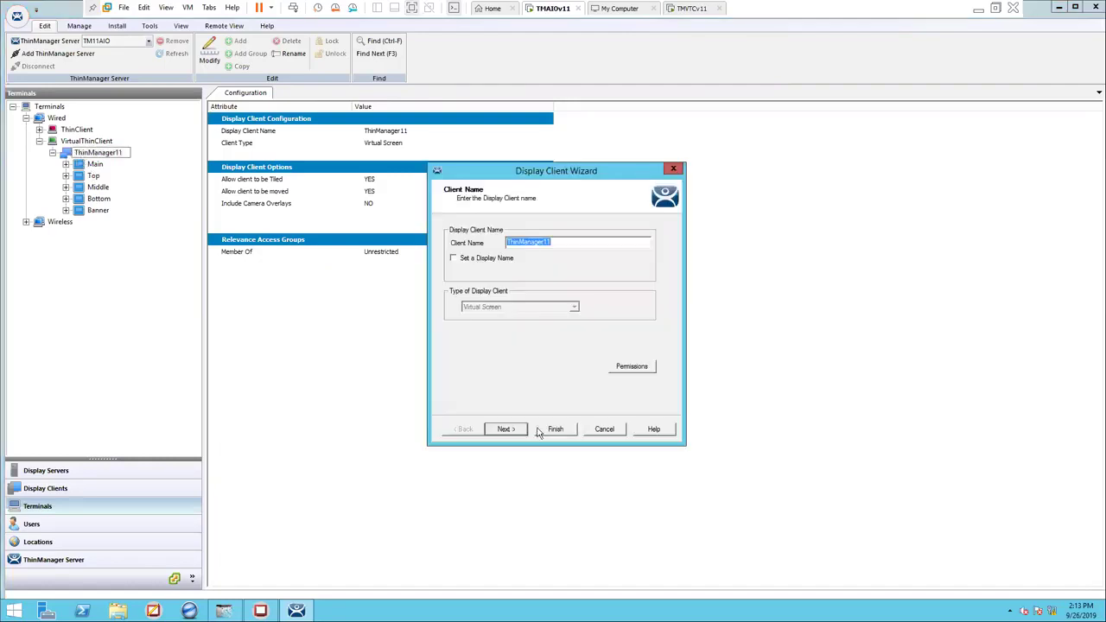
click(510, 429)
click(511, 429)
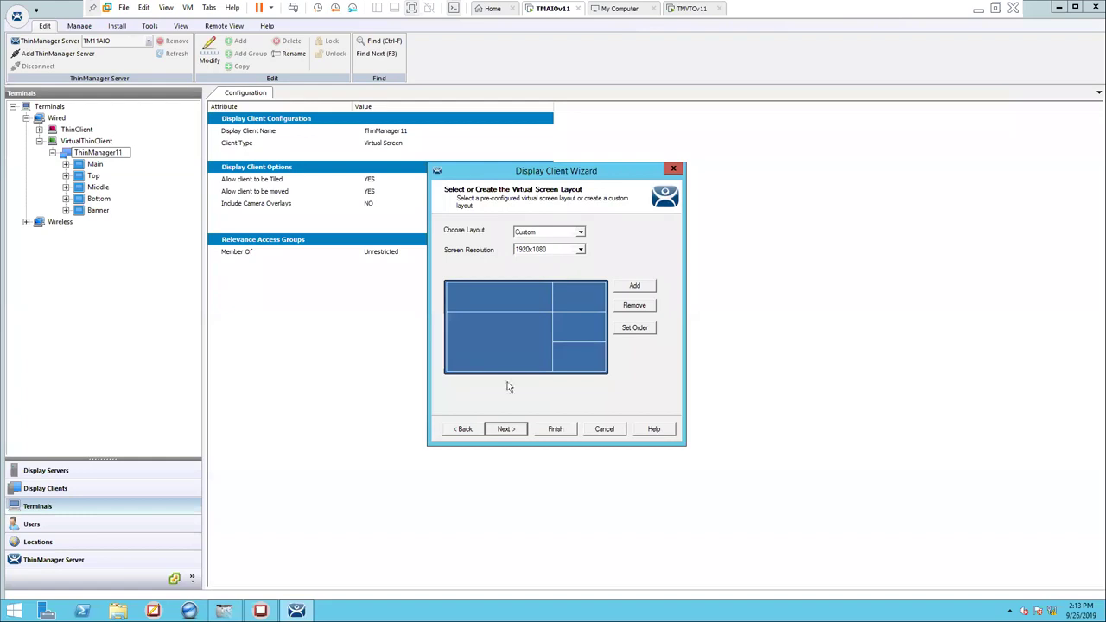
click(505, 429)
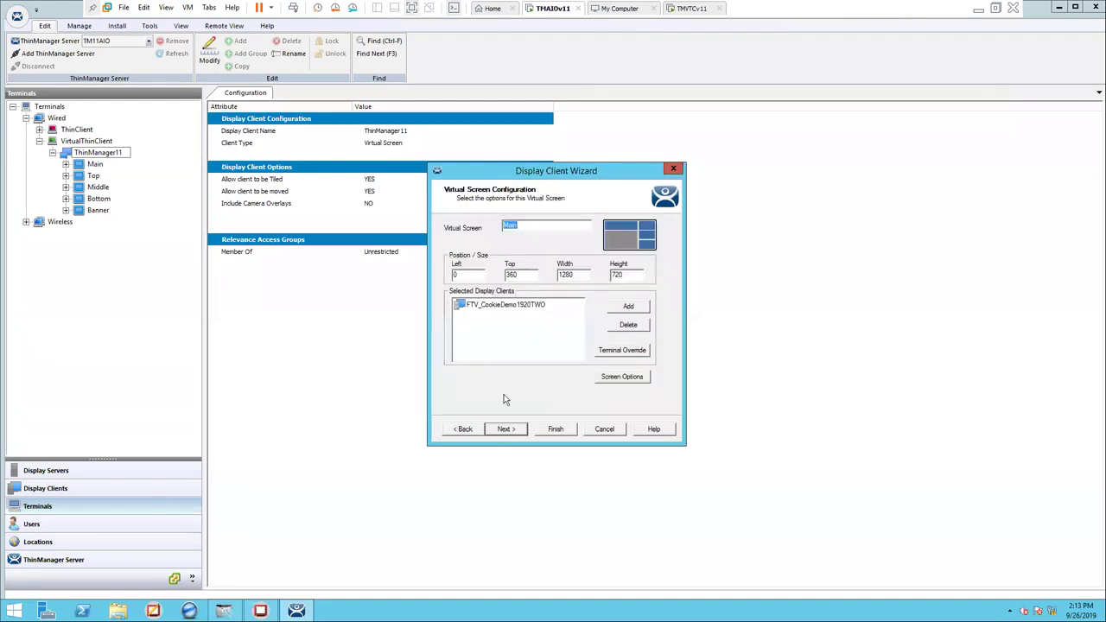
click(508, 431)
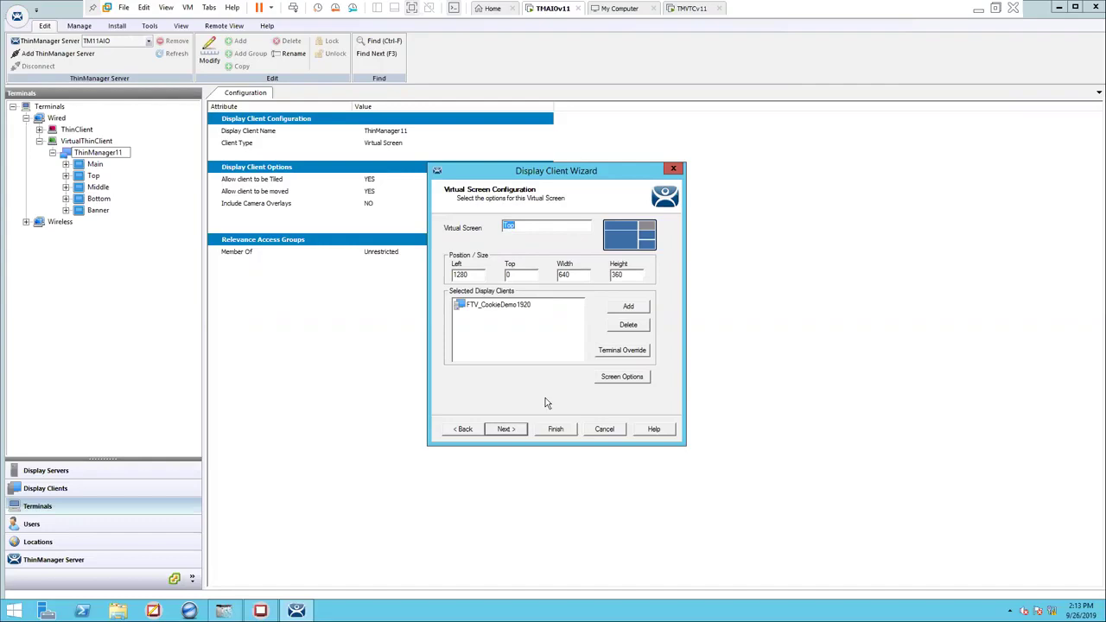
click(489, 431)
click(489, 431)
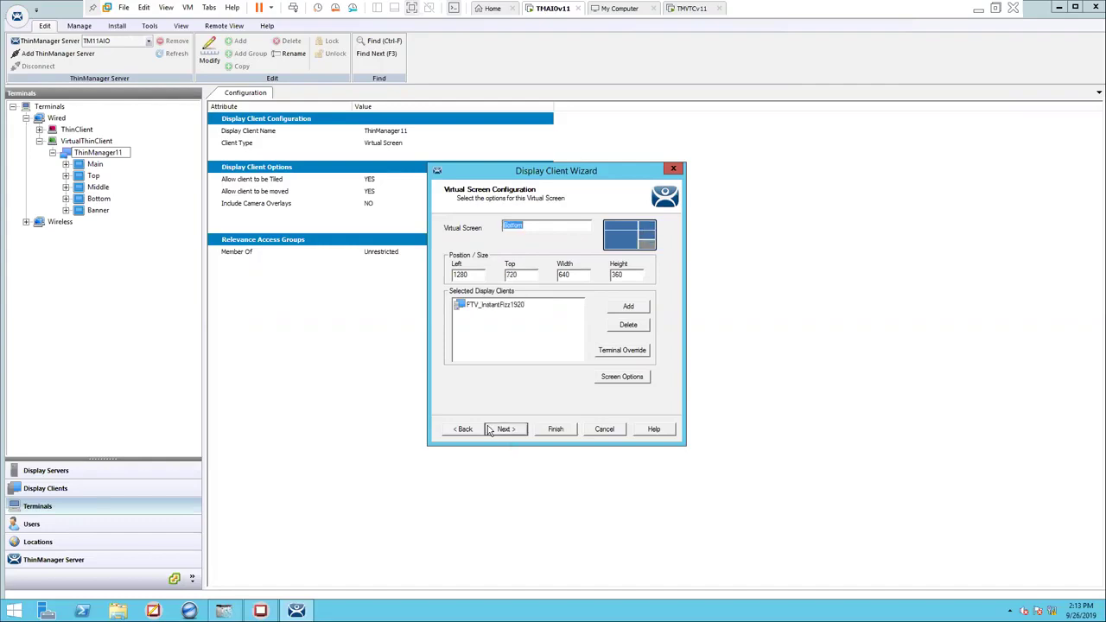
Step: Go back to the Main virtual screen's configuration and finish the display client wizard
click(475, 430)
click(475, 429)
click(475, 429)
click(496, 432)
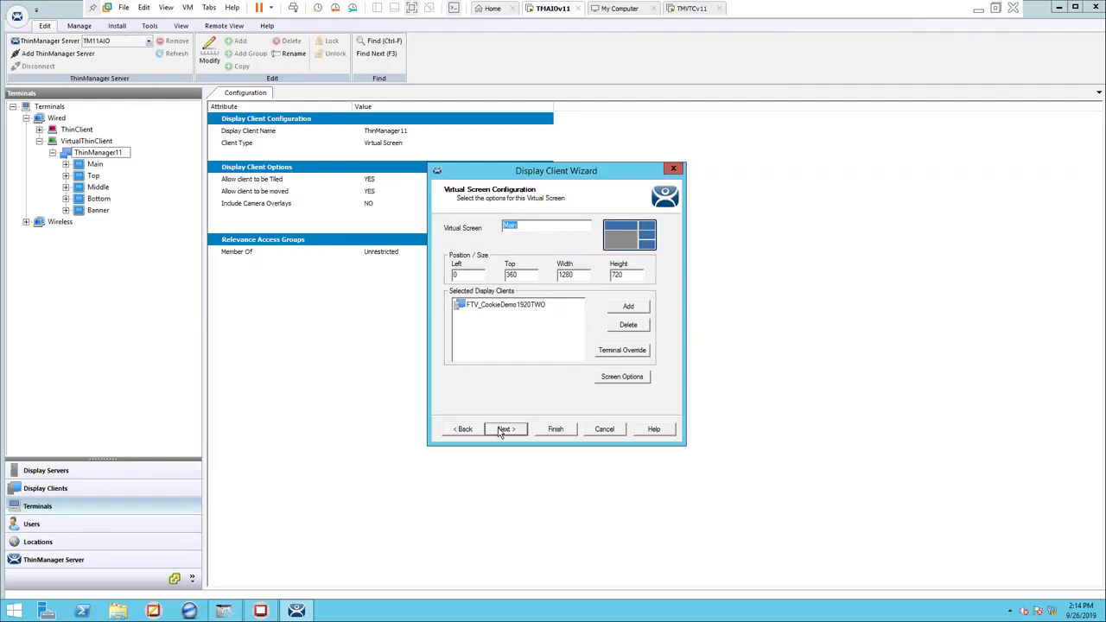
click(555, 429)
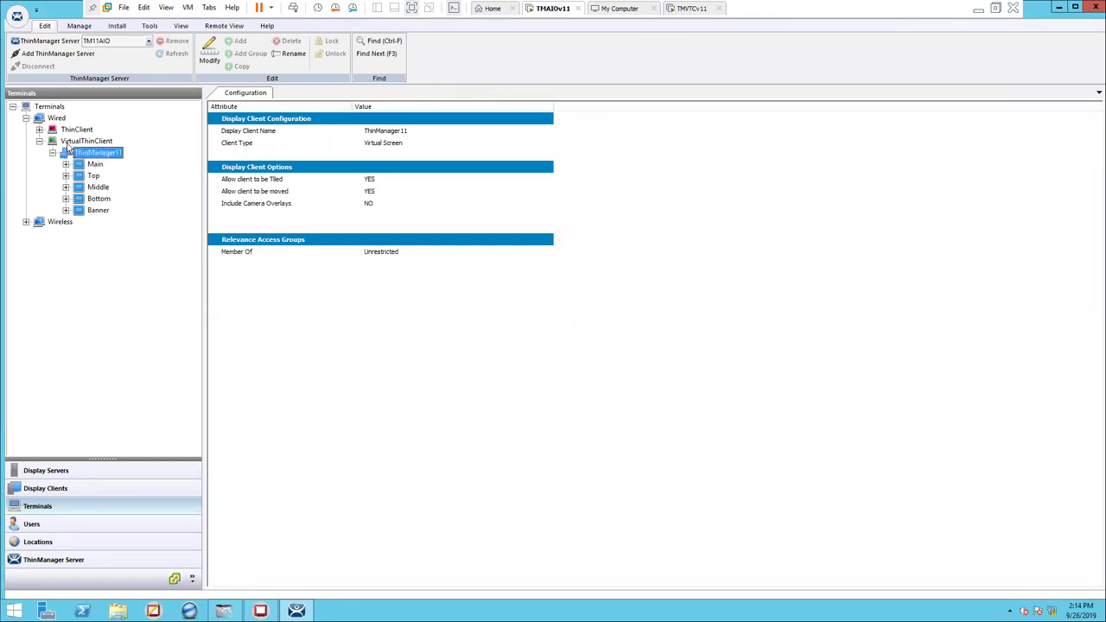
Step: Restart the VirtualThinClient terminal
right_click(67, 145)
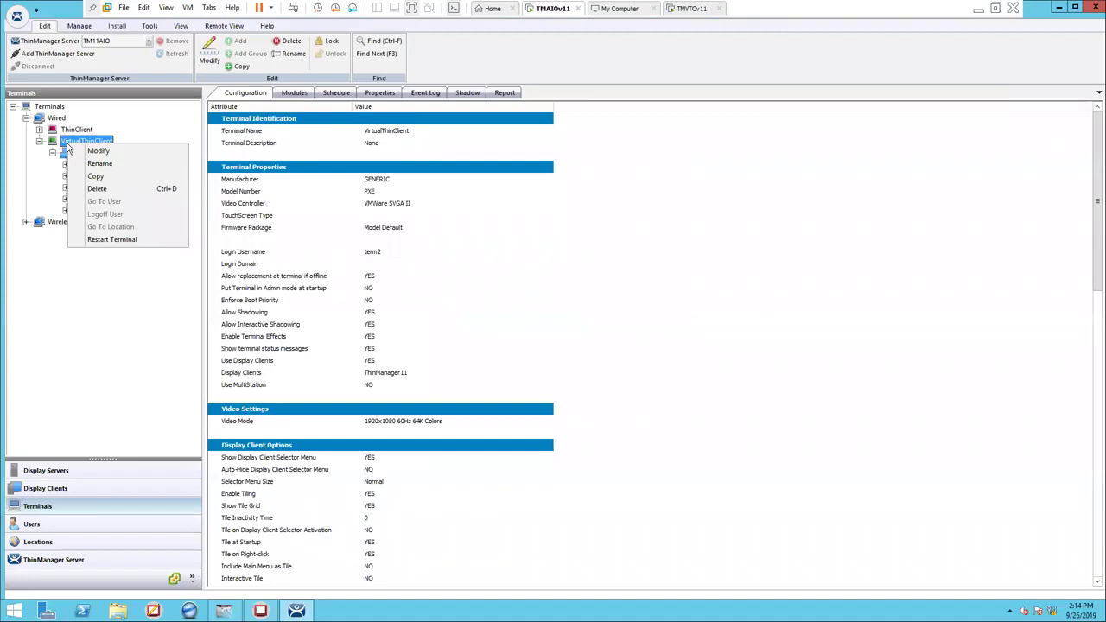
click(100, 239)
click(560, 337)
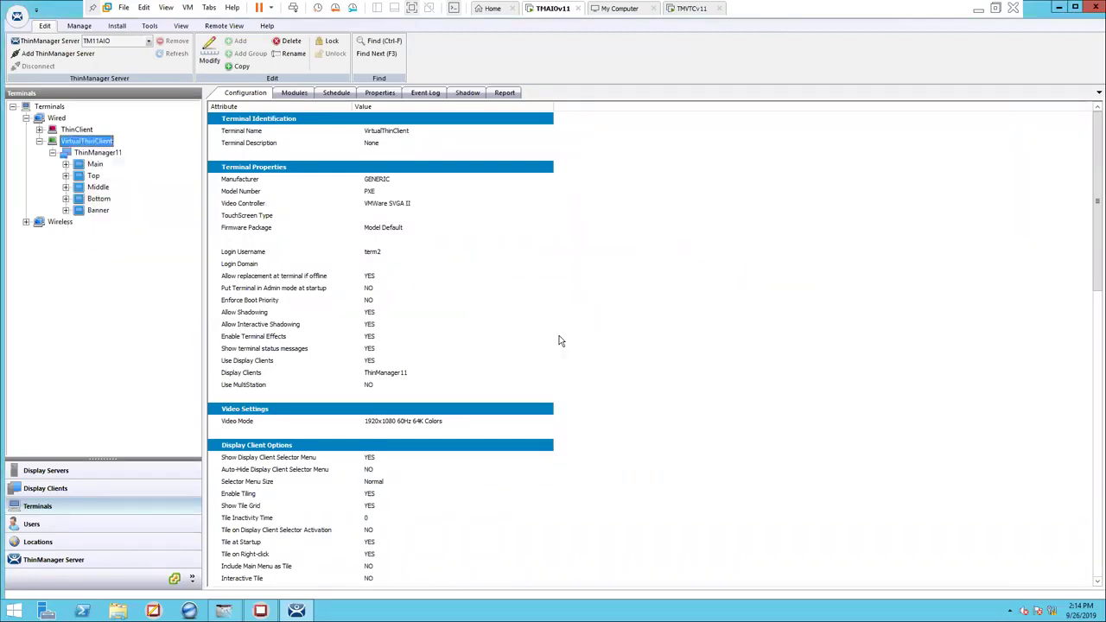
Step: Switch to the TMVTCv11 virtual machine to view the thin client's virtual screens
click(689, 8)
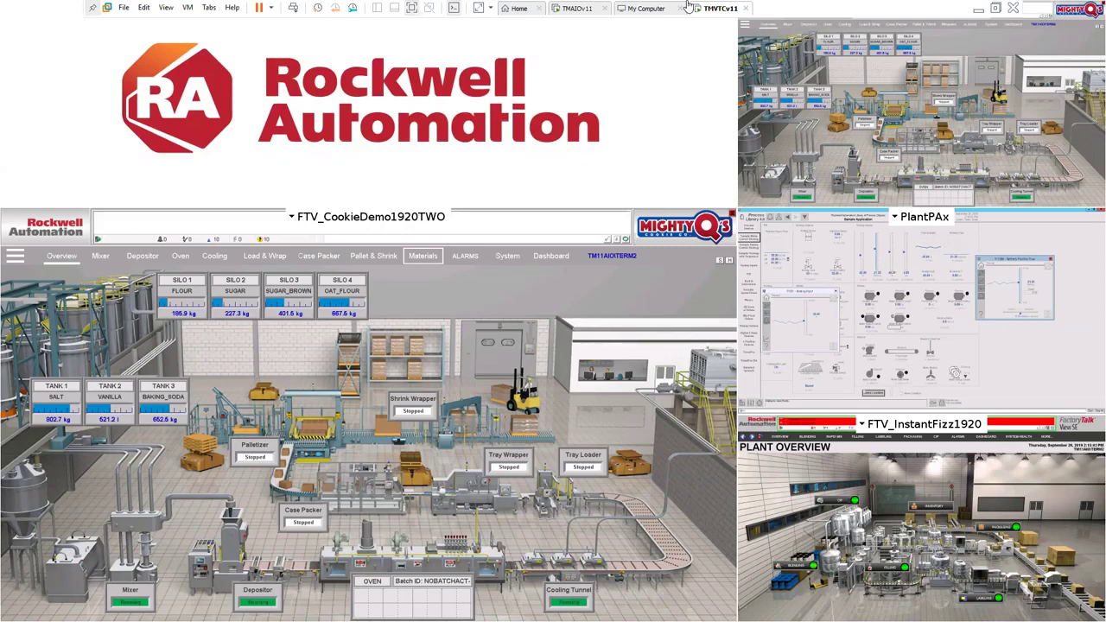
click(572, 10)
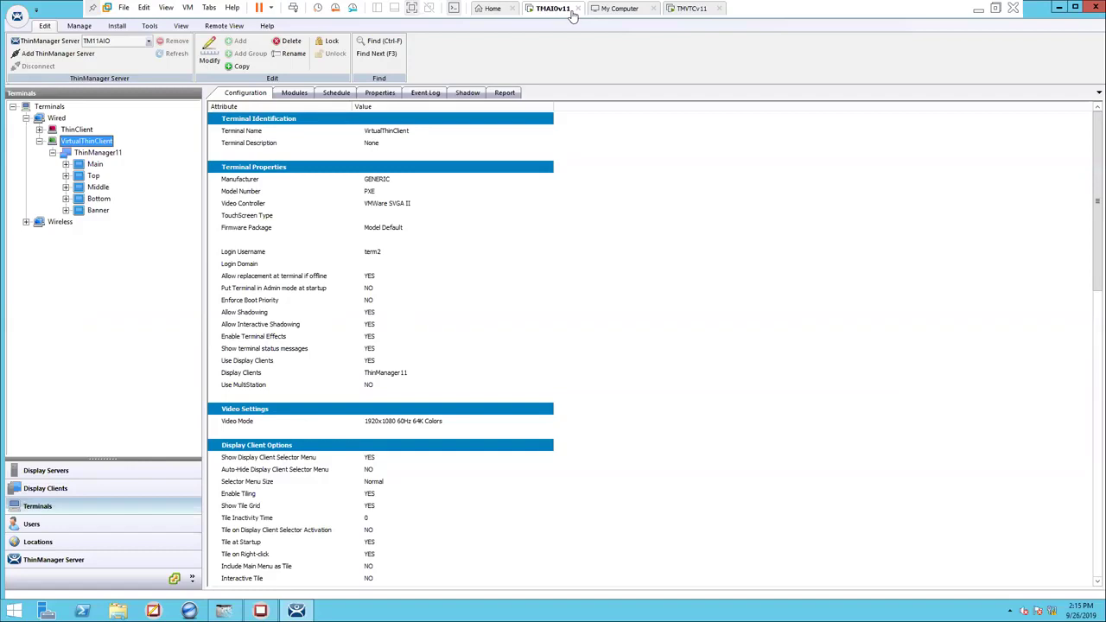
click(981, 9)
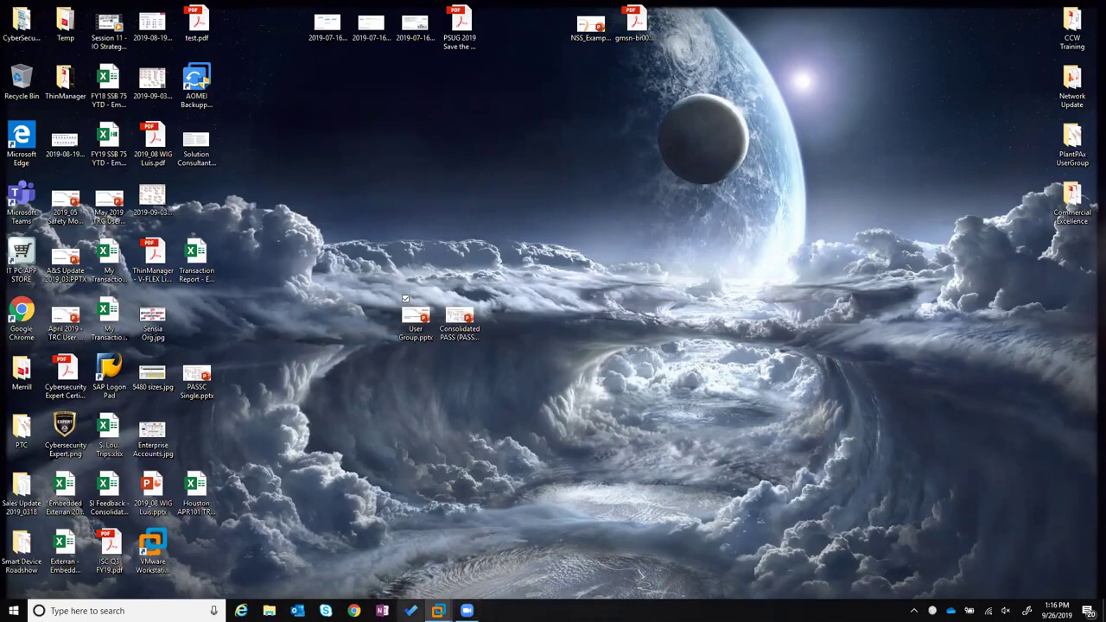
mouse_move(438, 610)
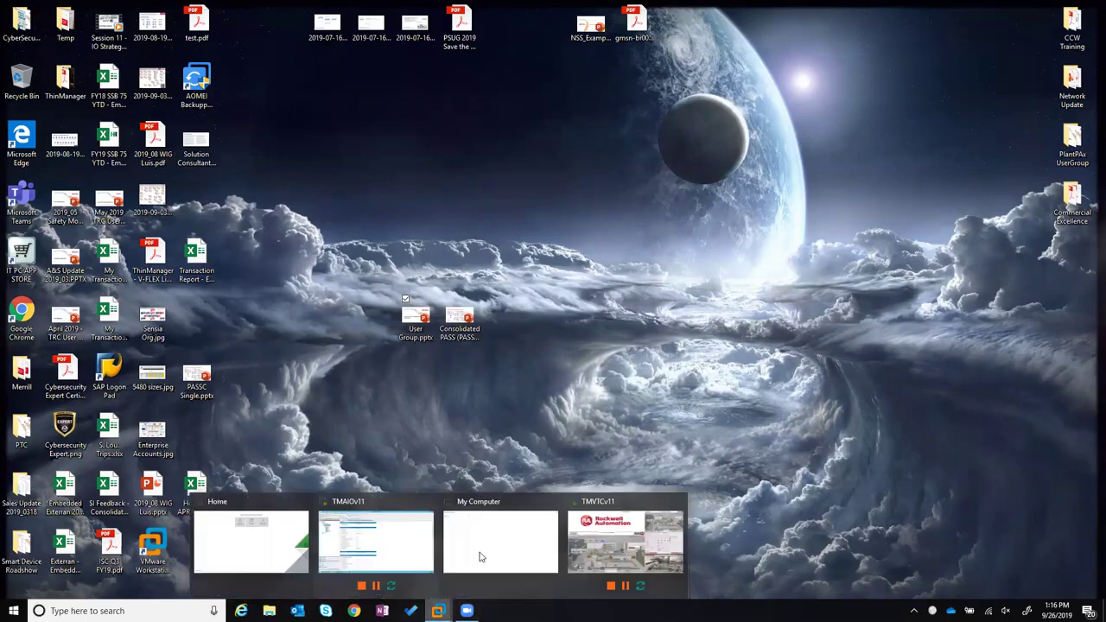
click(591, 549)
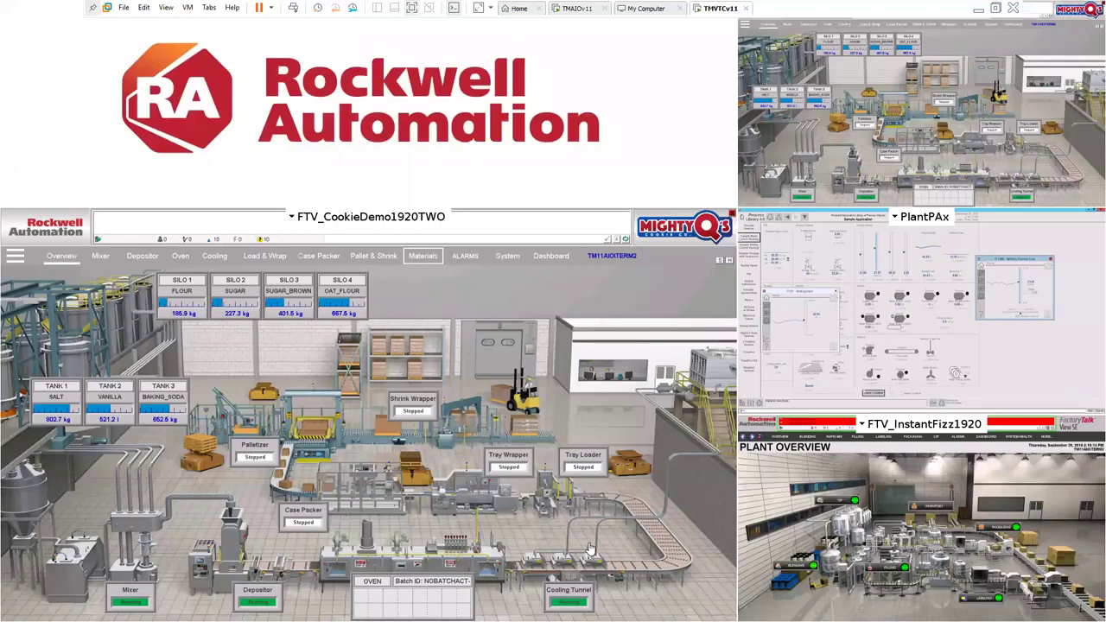